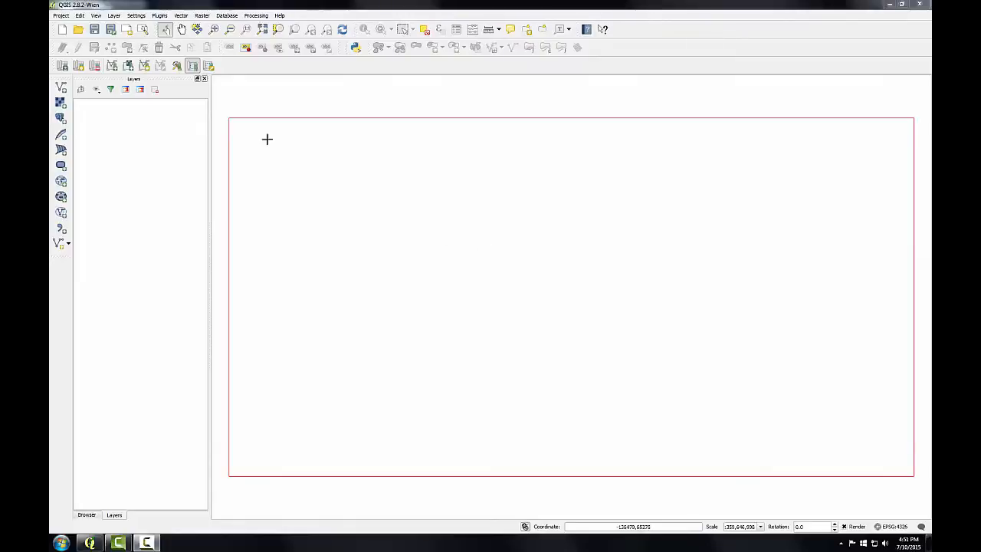
Step: Add the rasters subset1, subset2, subset3 and subset4 from the GRASS mapset user2 to the map canvas
{"action": "left_click", "coordinate": [177, 65]}
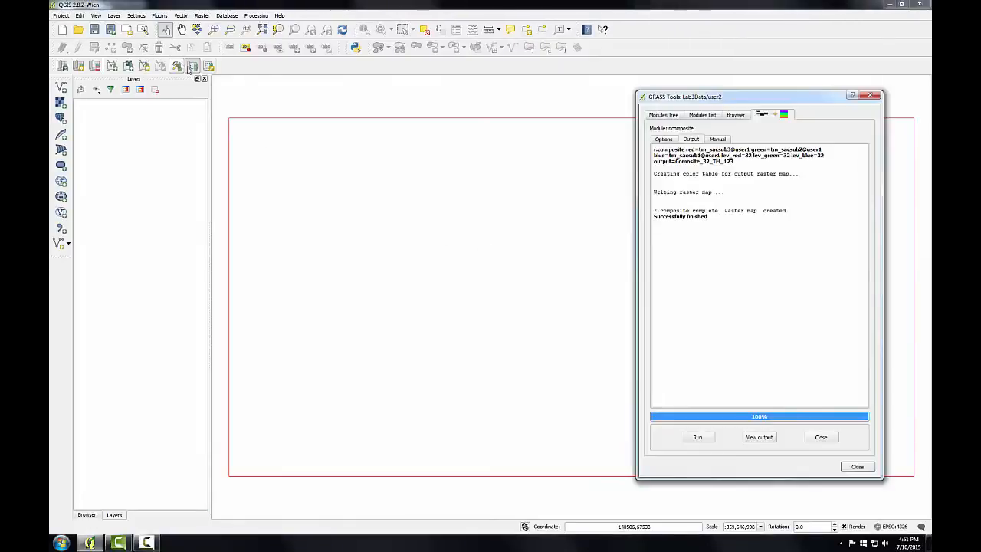
{"action": "left_click", "coordinate": [820, 436]}
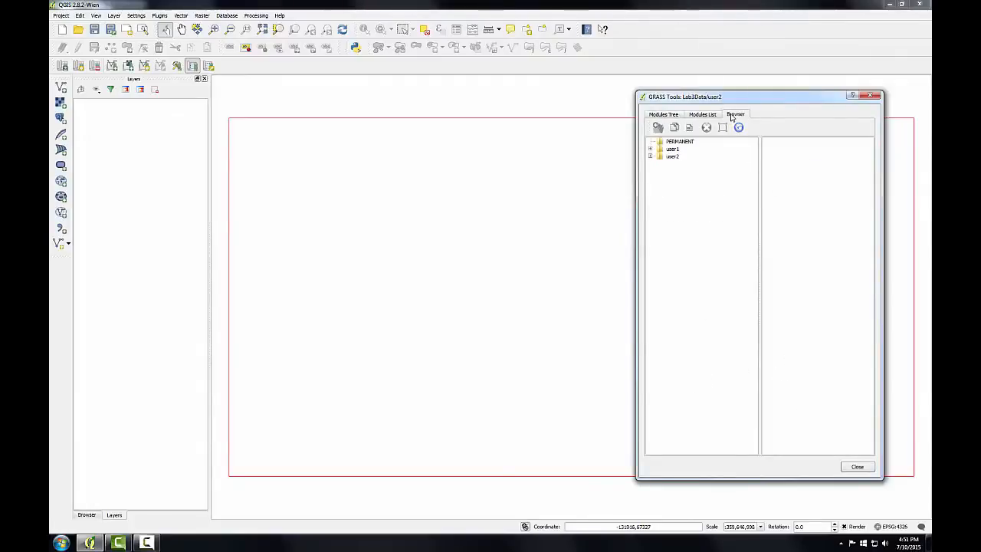
{"action": "left_click", "coordinate": [649, 156]}
{"action": "left_click", "coordinate": [659, 164]}
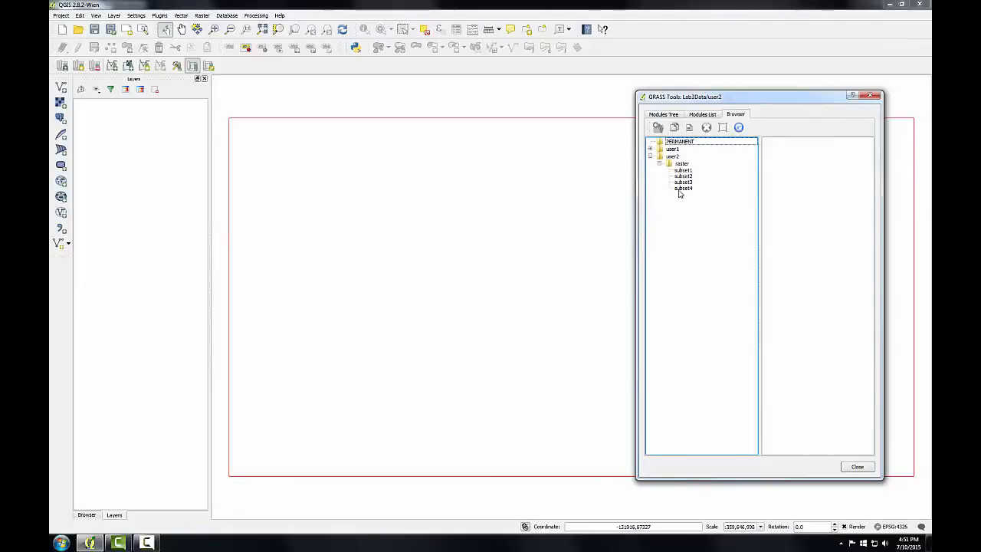
{"action": "left_click", "coordinate": [680, 189]}
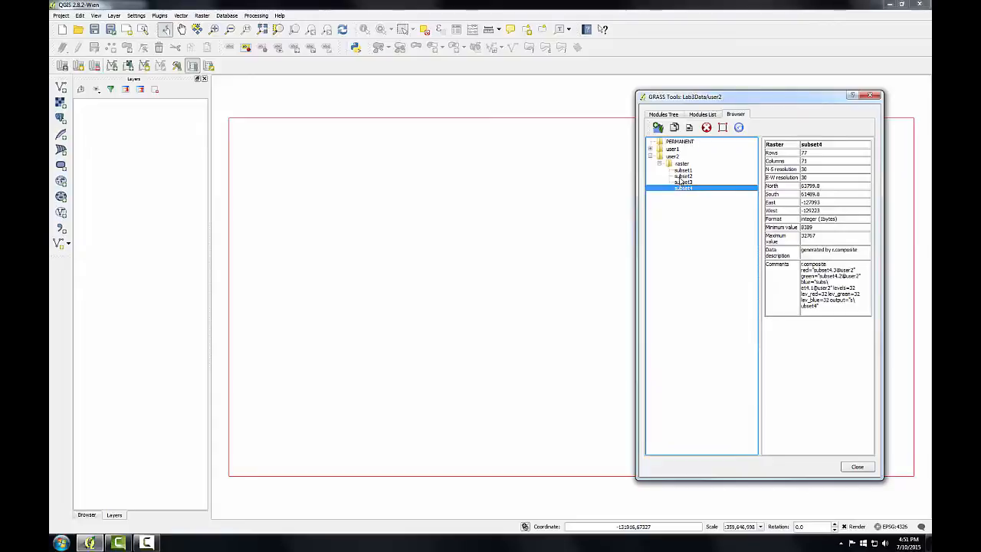
{"action": "left_click", "coordinate": [680, 170], "text": "shift"}
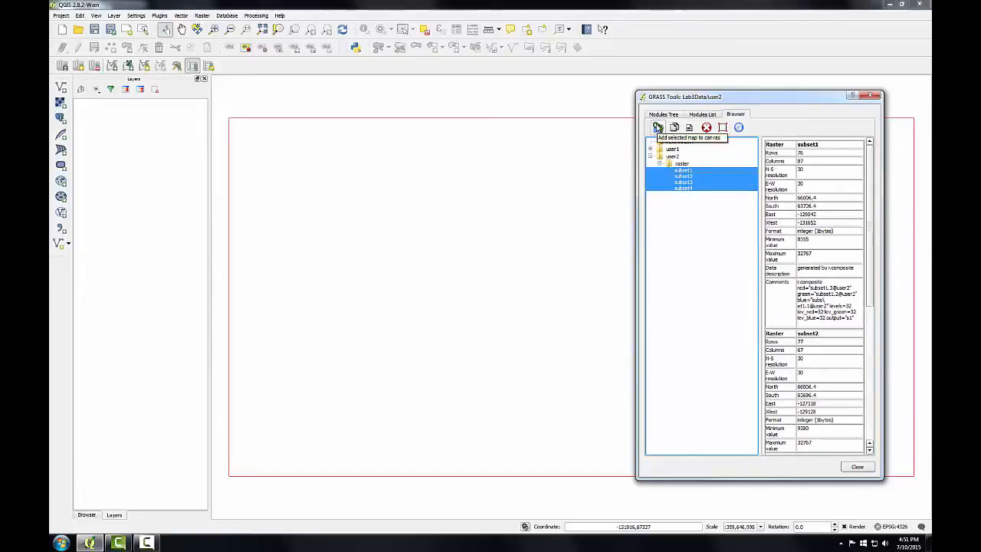
{"action": "left_click", "coordinate": [658, 127]}
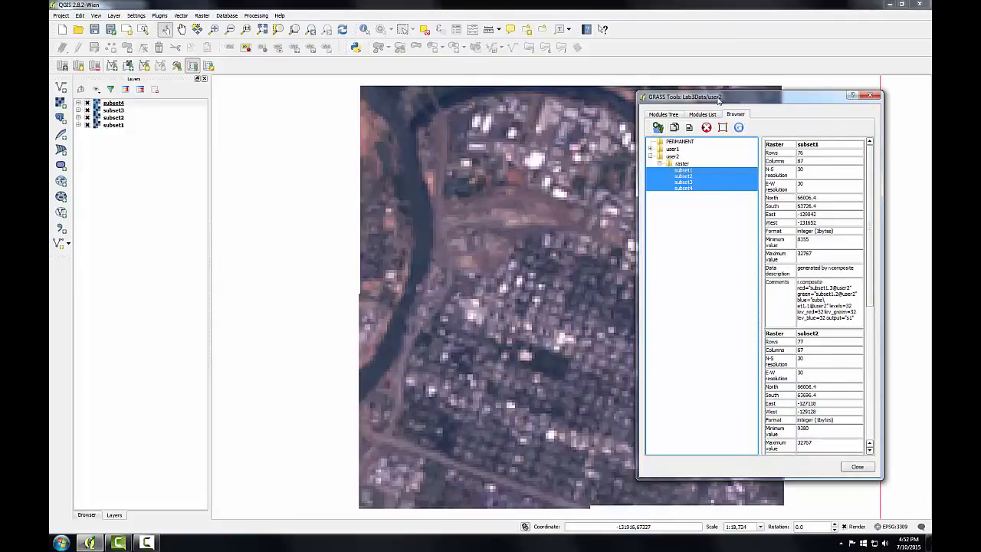
Step: Set the GRASS region to match subset1,subset2,subset3,subset4 with g.region.multiple.raster, check its extent on the canvas and close the module
{"action": "left_click_drag", "start_coordinate": [718, 98], "coordinate": [140, 108]}
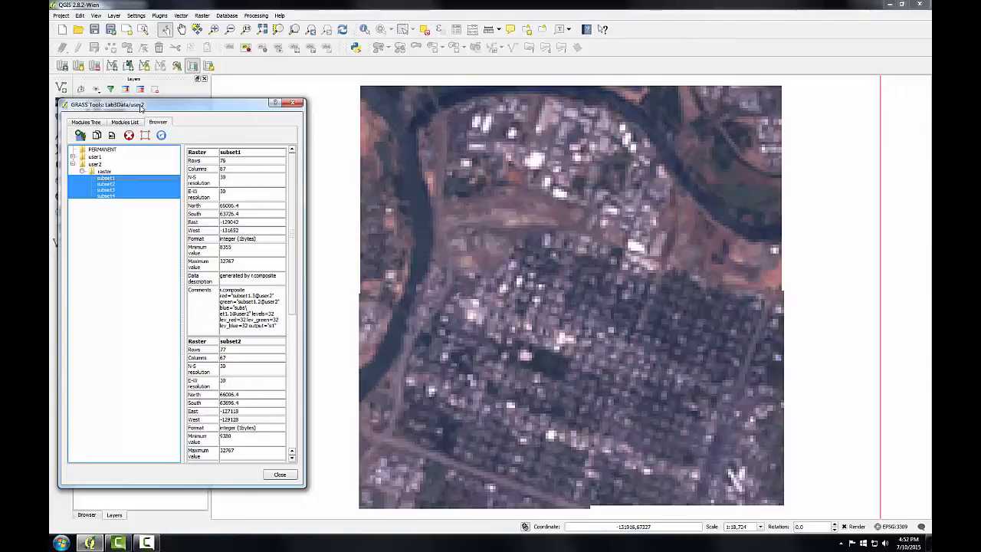
{"action": "left_click_drag", "start_coordinate": [141, 108], "coordinate": [343, 46]}
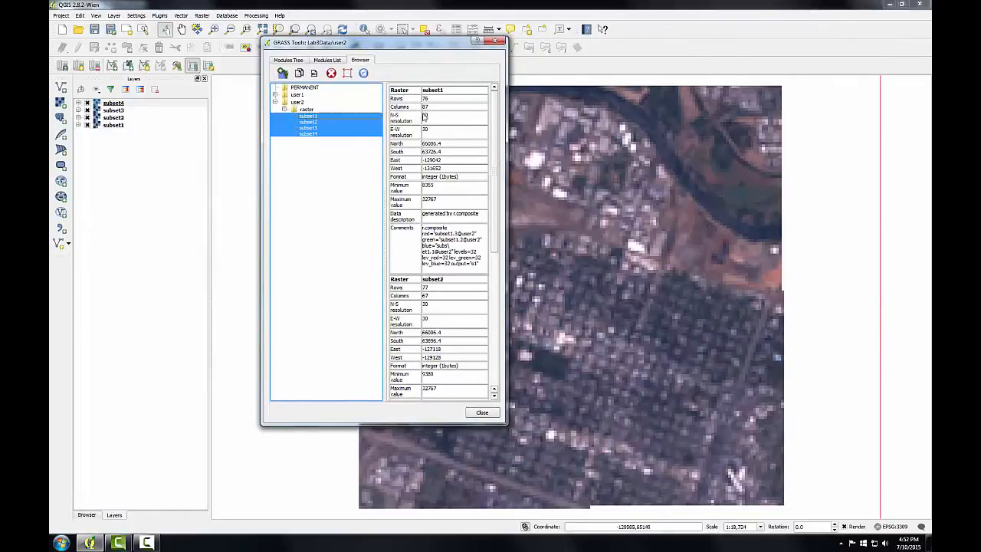
{"action": "left_click", "coordinate": [290, 61]}
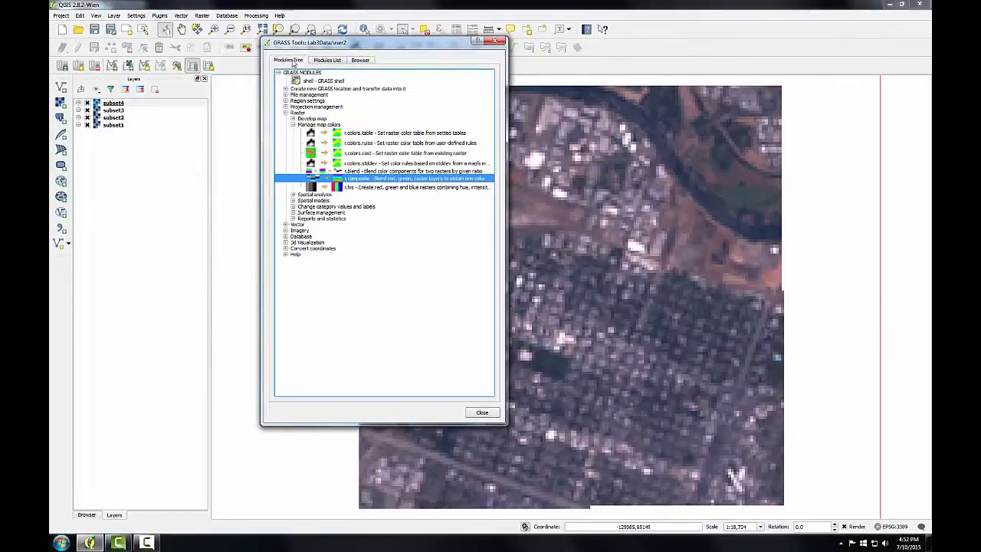
{"action": "left_click", "coordinate": [285, 101]}
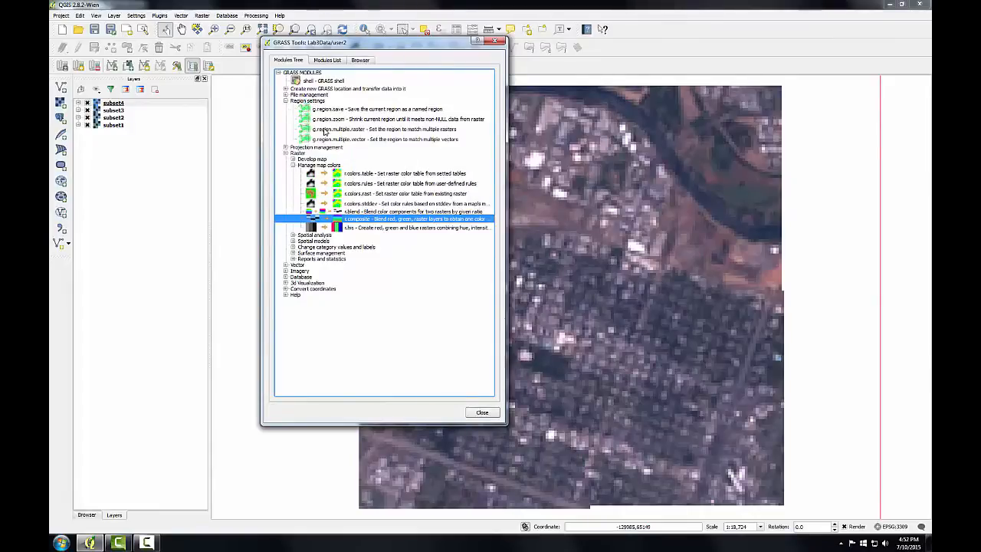
{"action": "double_click", "coordinate": [323, 129]}
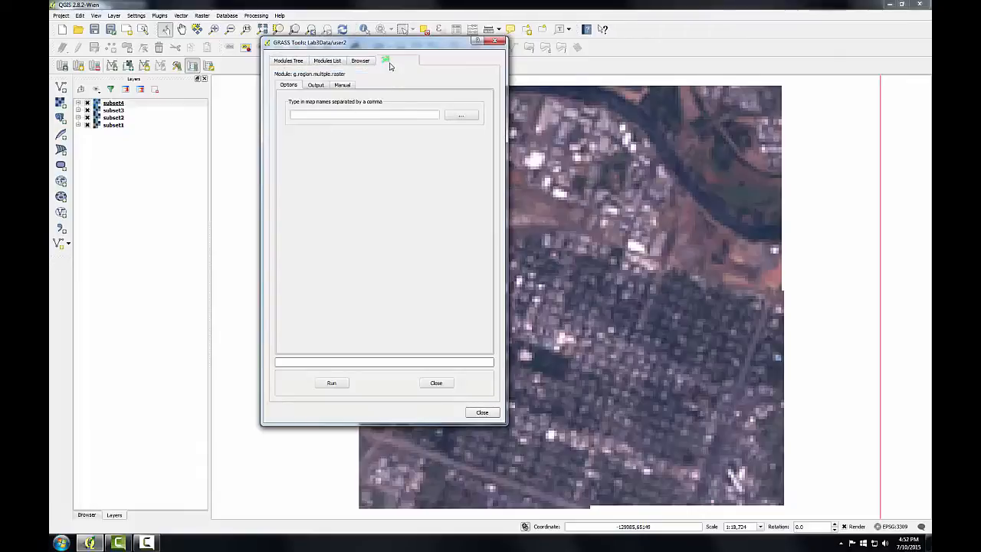
{"action": "left_click", "coordinate": [333, 117]}
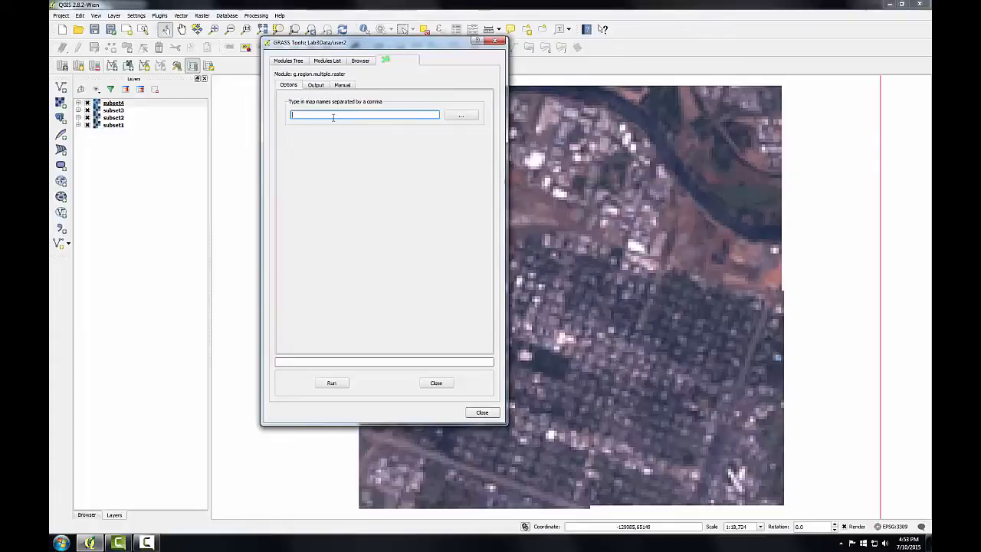
{"action": "type", "text": "subset1,subset2,subset3,subset4"}
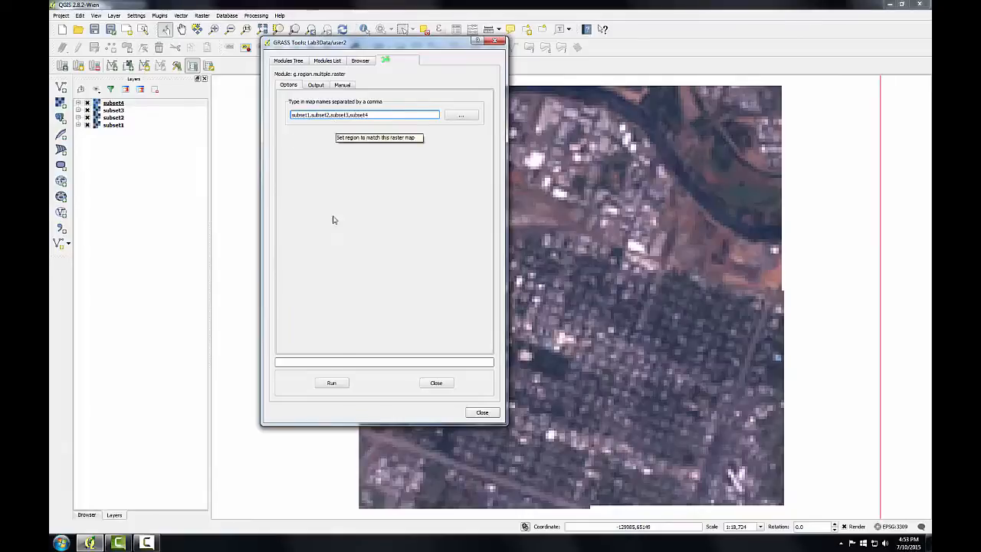
{"action": "left_click", "coordinate": [331, 383]}
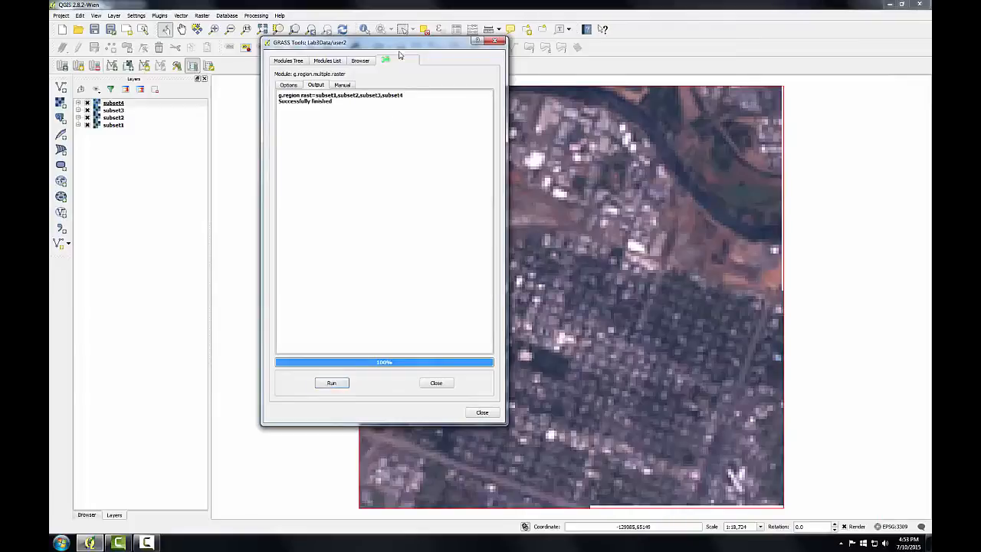
{"action": "left_click_drag", "start_coordinate": [402, 44], "coordinate": [135, 100]}
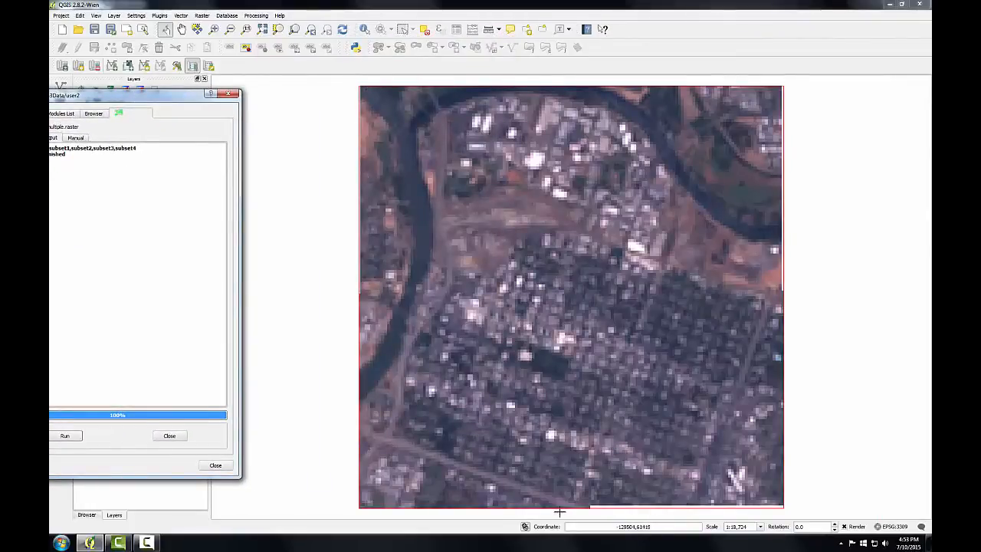
{"action": "left_click_drag", "start_coordinate": [191, 103], "coordinate": [758, 78]}
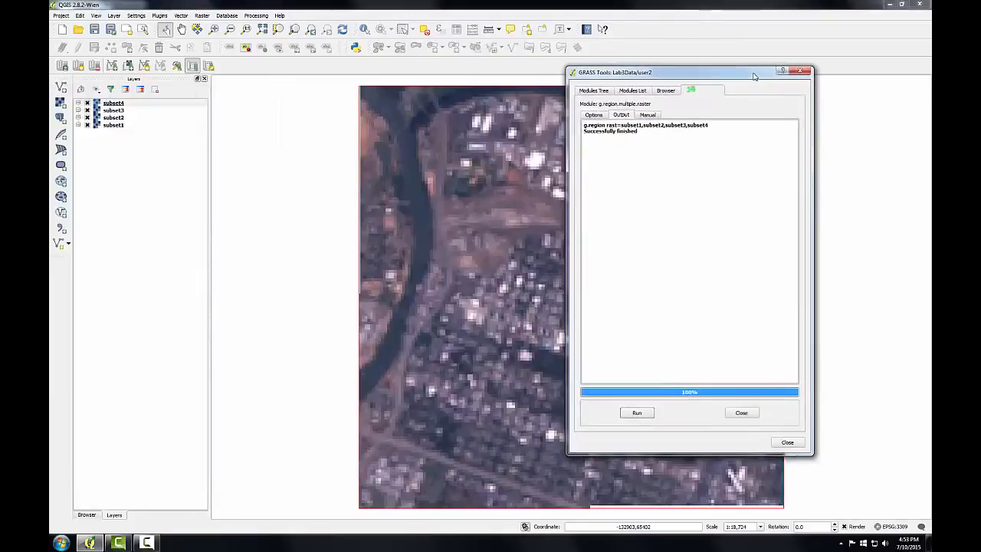
{"action": "left_click", "coordinate": [739, 412]}
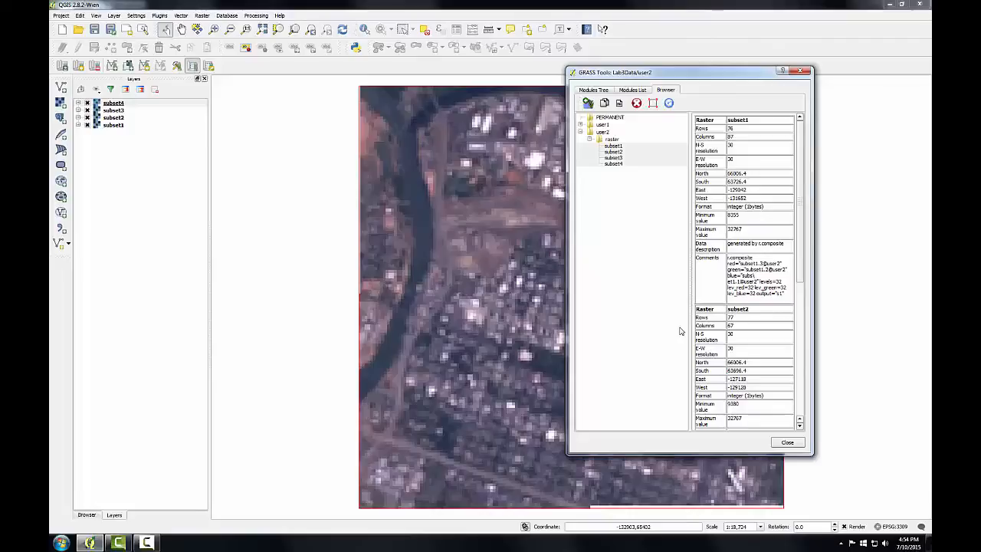
Step: Filter the GRASS modules by "patch" and open the r.patch module for combining rasters
{"action": "left_click", "coordinate": [632, 89]}
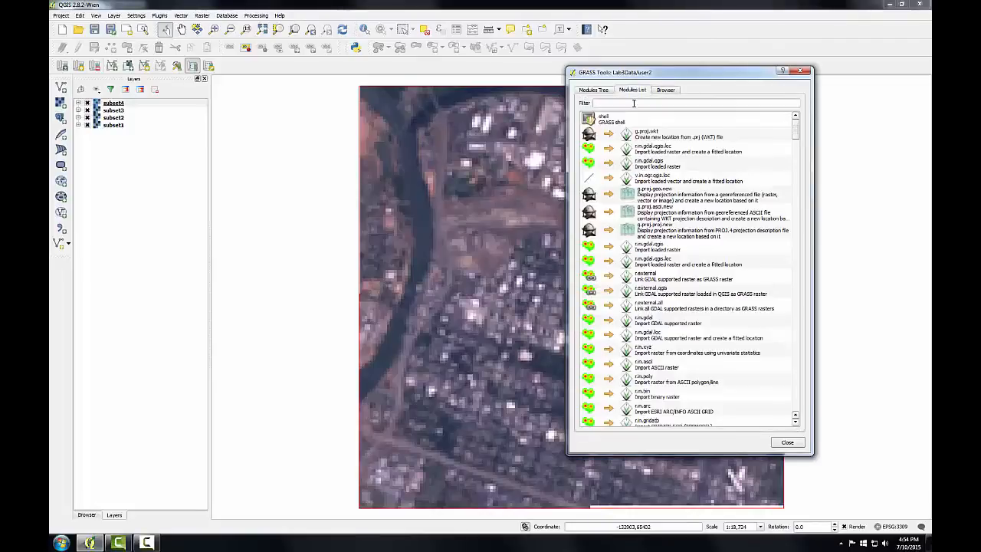
{"action": "left_click", "coordinate": [633, 102]}
{"action": "type", "text": "patch"}
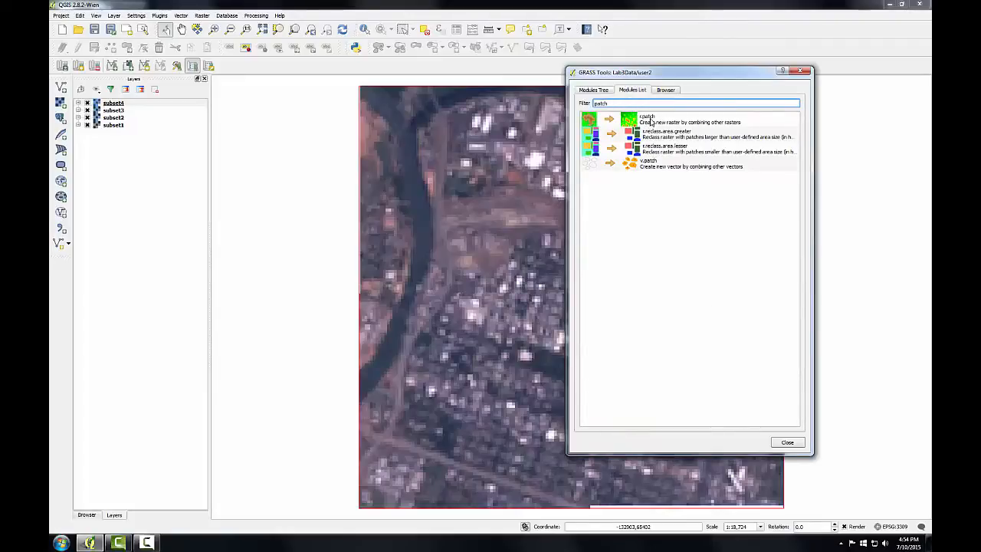
{"action": "double_click", "coordinate": [649, 121]}
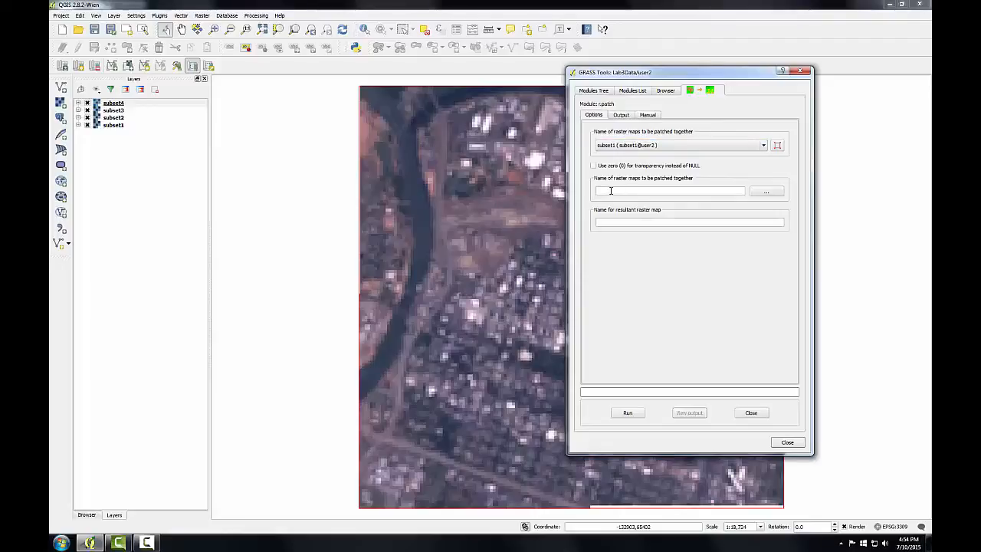
Step: Patch subset1,subset2,subset3,subset4 into a raster named mosaic, add the output to the canvas and close the GRASS tools
{"action": "left_click", "coordinate": [610, 190]}
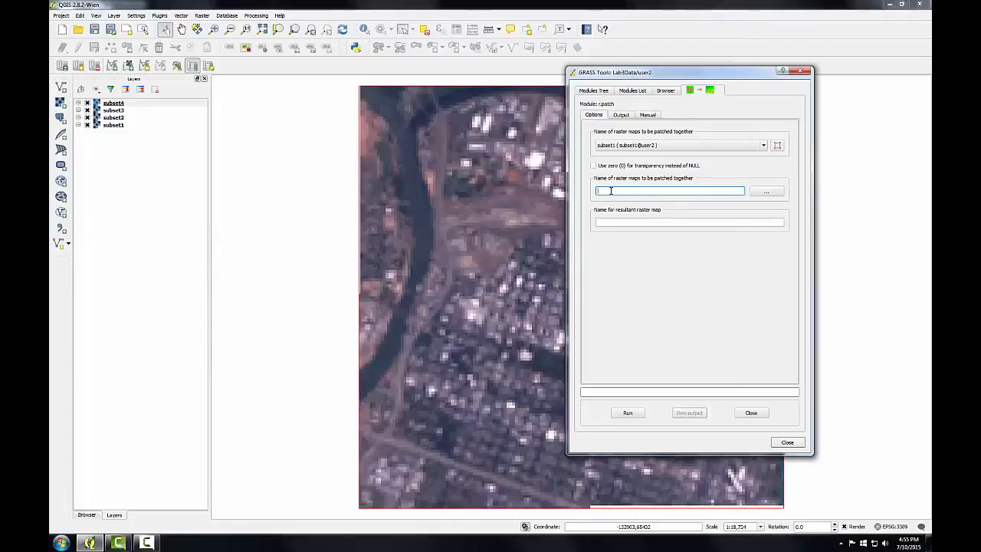
{"action": "type", "text": "subset1,subset2,subset3,subset4"}
{"action": "left_click", "coordinate": [620, 221]}
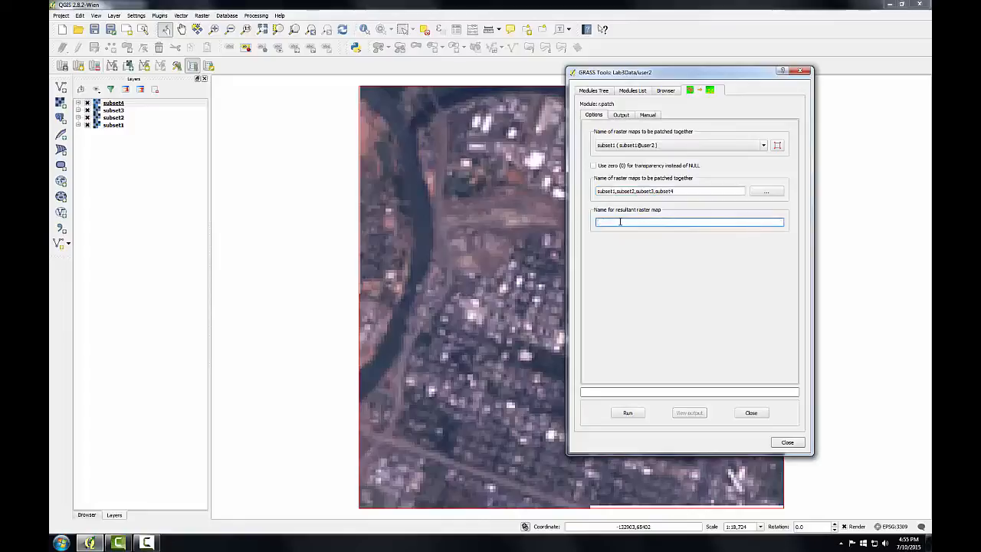
{"action": "type", "text": "mosaic"}
{"action": "left_click", "coordinate": [625, 410]}
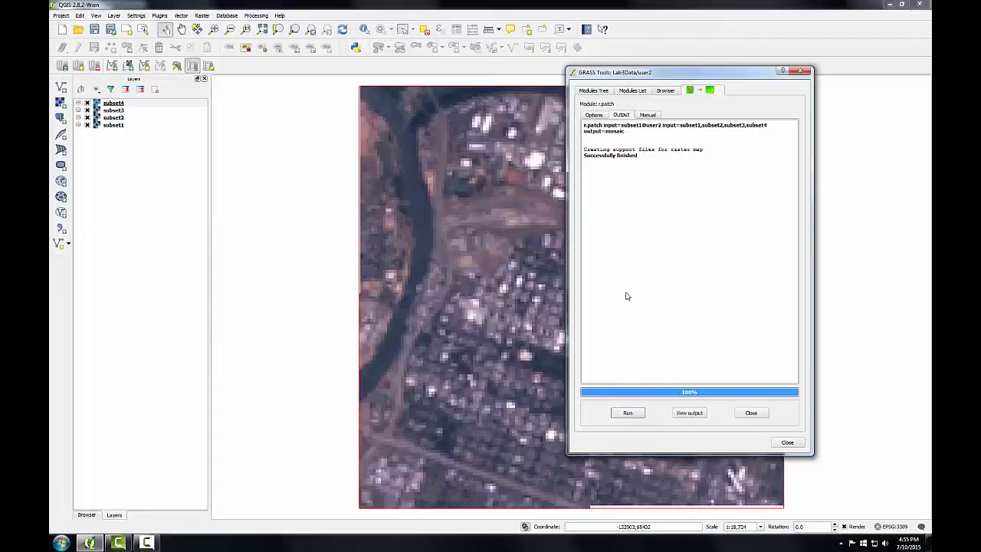
{"action": "left_click", "coordinate": [695, 414]}
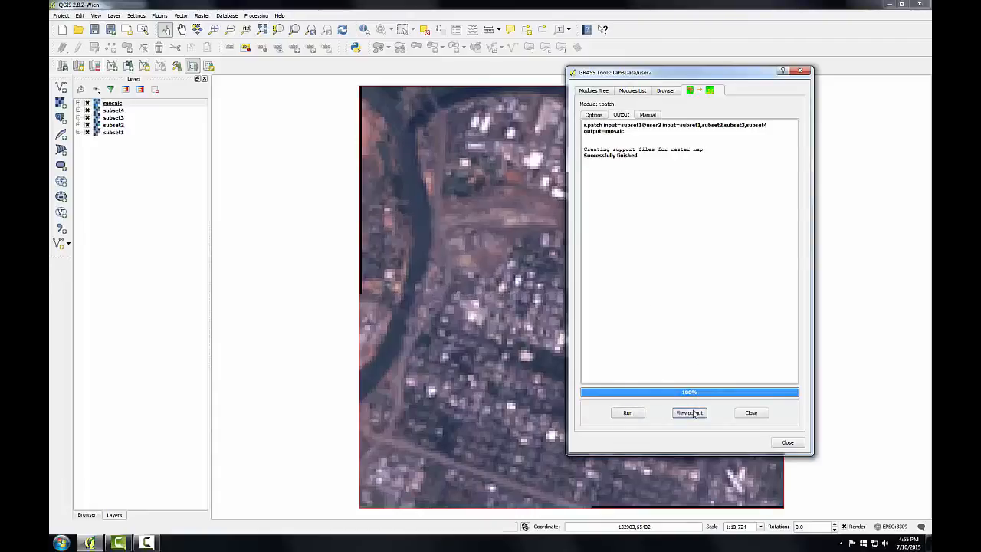
{"action": "left_click", "coordinate": [787, 442]}
Step: Remove the four layers subset1 to subset4 from the project, keeping only the mosaic layer
{"action": "left_click", "coordinate": [118, 111]}
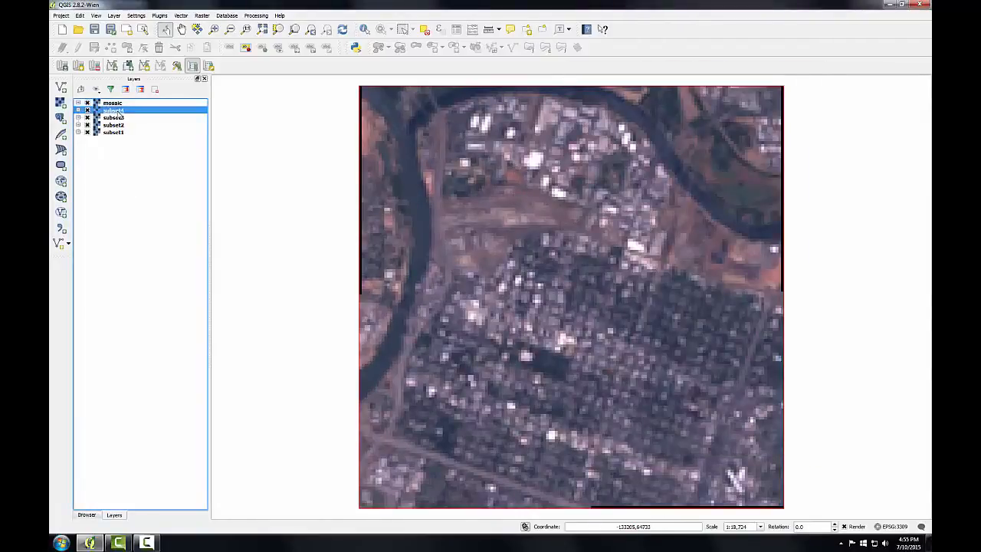
{"action": "left_click", "coordinate": [115, 132], "text": "shift"}
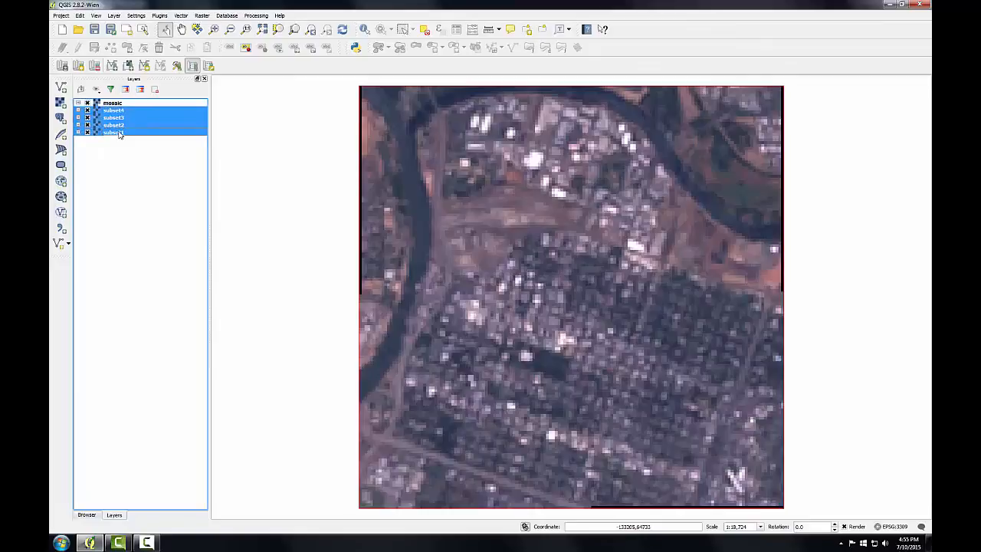
{"action": "right_click", "coordinate": [118, 132]}
{"action": "left_click", "coordinate": [131, 166]}
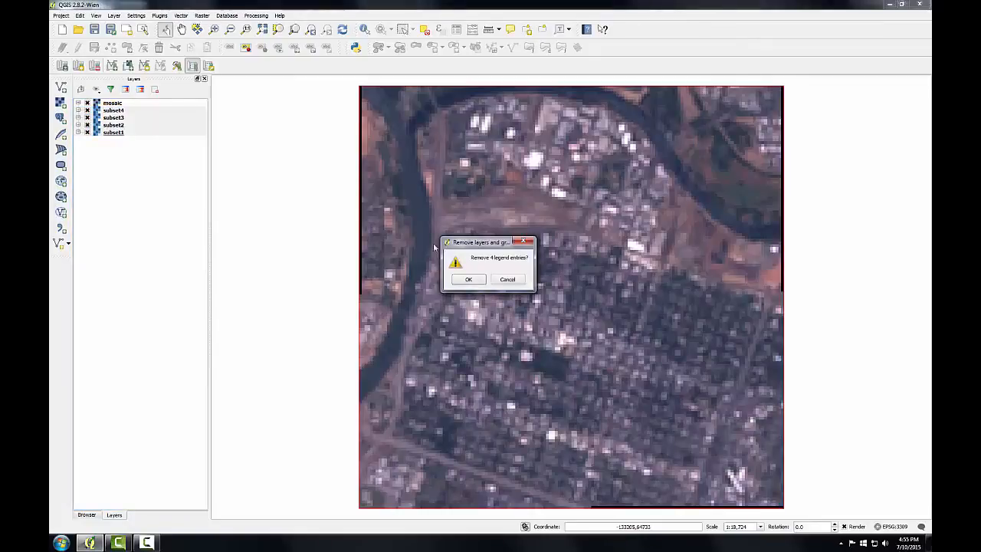
{"action": "left_click", "coordinate": [468, 280]}
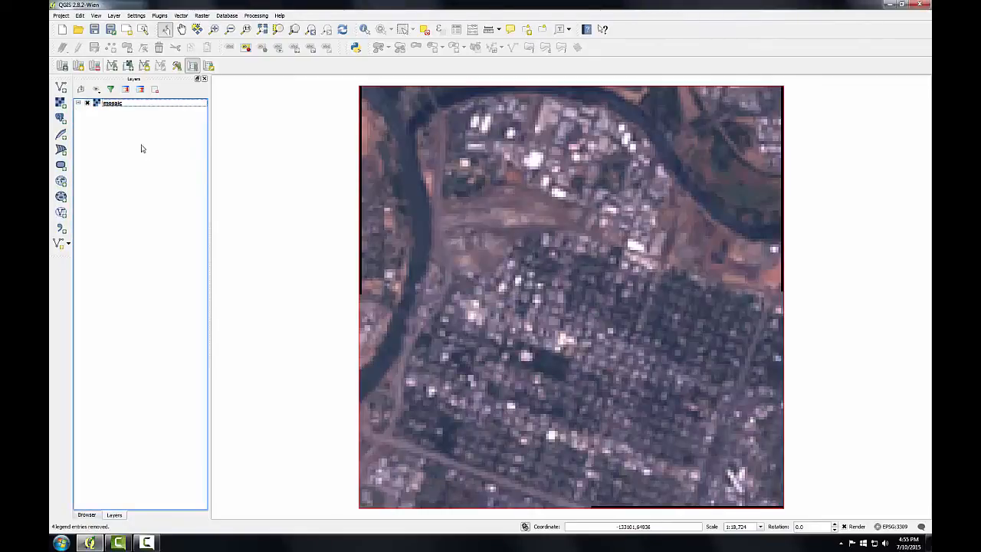